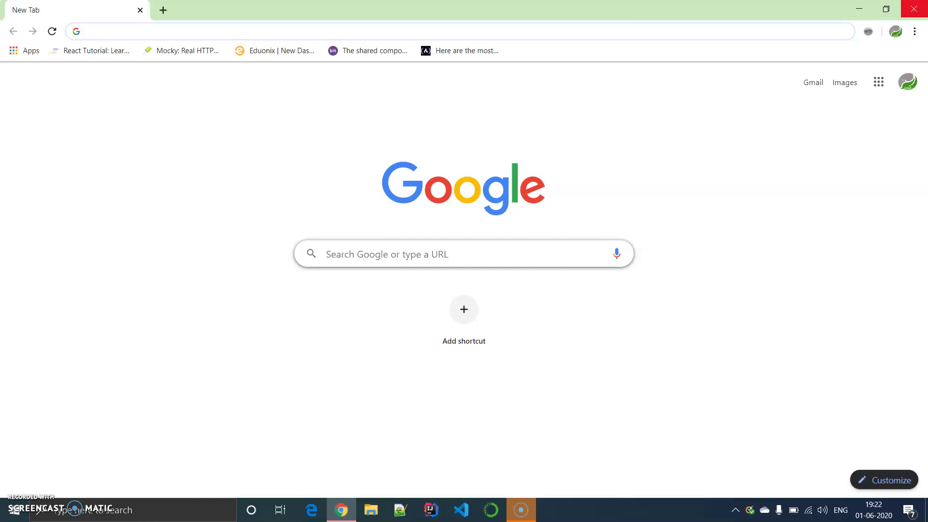
# Close the old Chrome window and relaunch Chrome on a fresh New Tab page
pyautogui.click(907, 11)
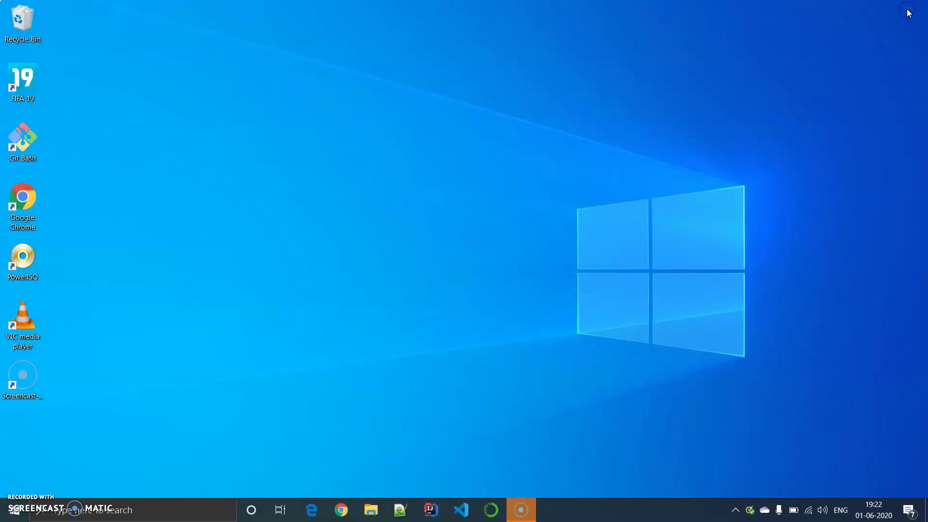
pyautogui.click(344, 503)
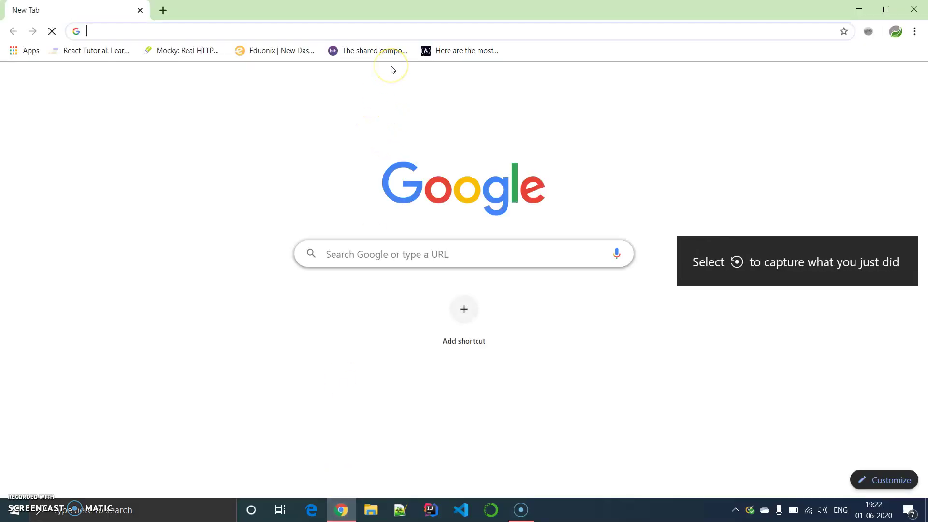
# Load aws.amazon.com and go to its 'Sign In to the Console' page
pyautogui.write('aws')
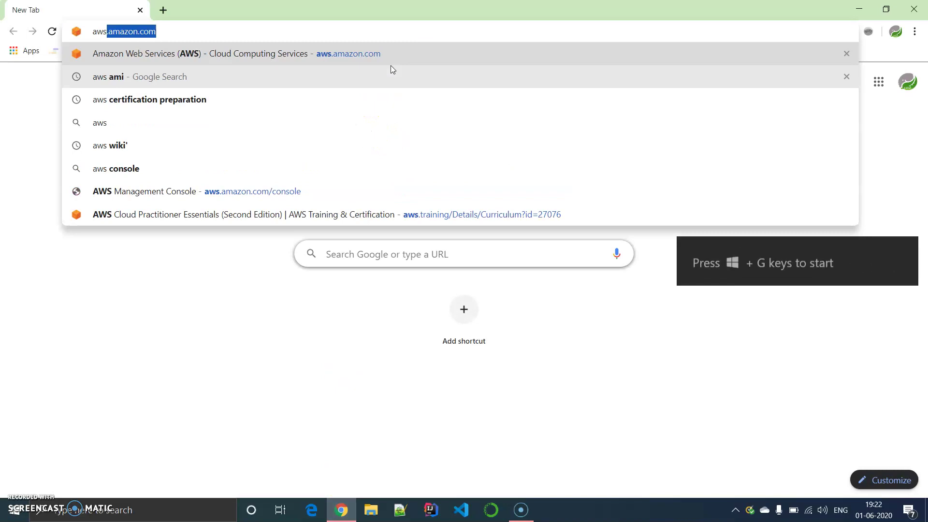
pyautogui.press('Return')
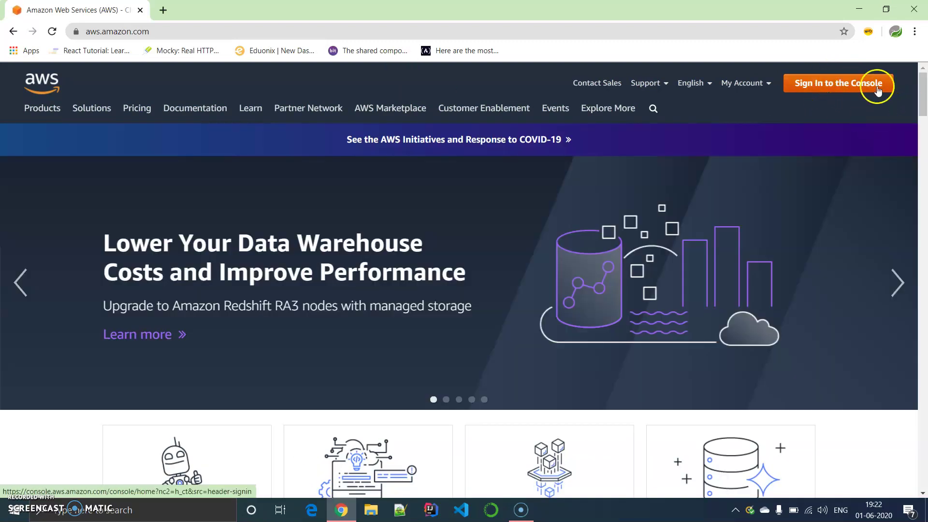
pyautogui.moveTo(924, 114)
pyautogui.mouseDown()
pyautogui.moveTo(922, 191)
pyautogui.moveTo(923, 111)
pyautogui.mouseUp()
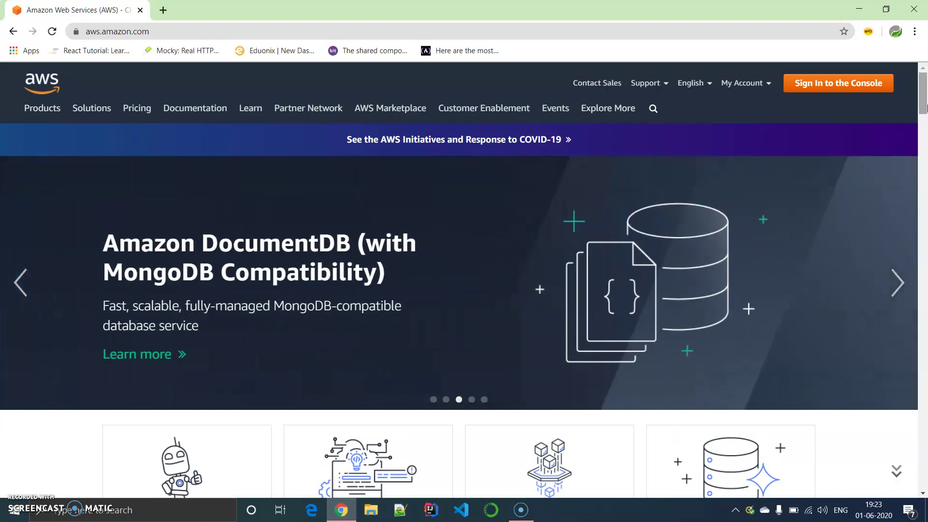
pyautogui.moveTo(924, 110)
pyautogui.mouseDown()
pyautogui.moveTo(924, 119)
pyautogui.moveTo(924, 100)
pyautogui.mouseUp()
pyautogui.click(857, 89)
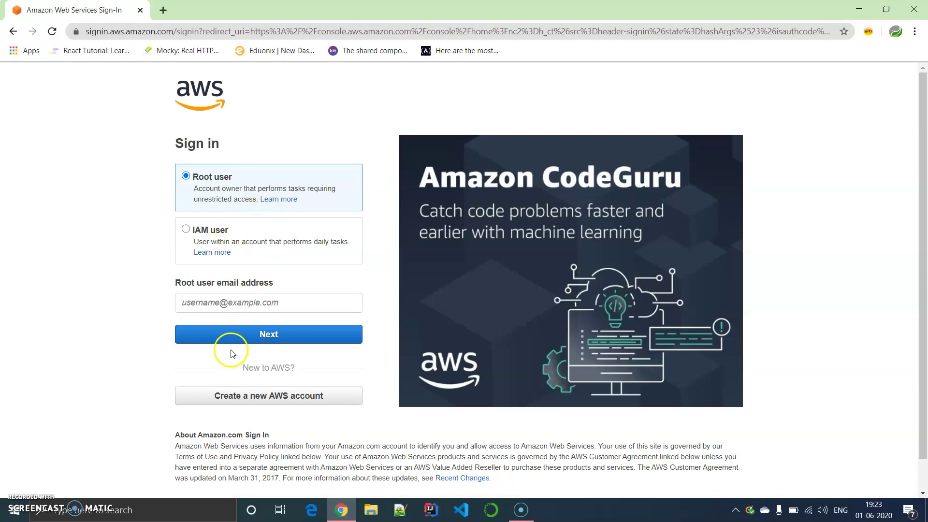
# Sign in as root user with the saved email address and the account password
pyautogui.click(252, 308)
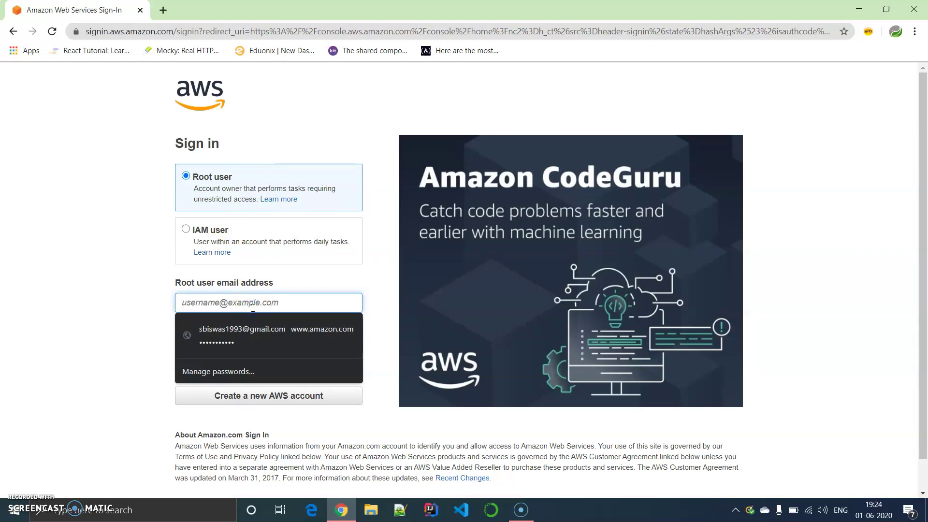
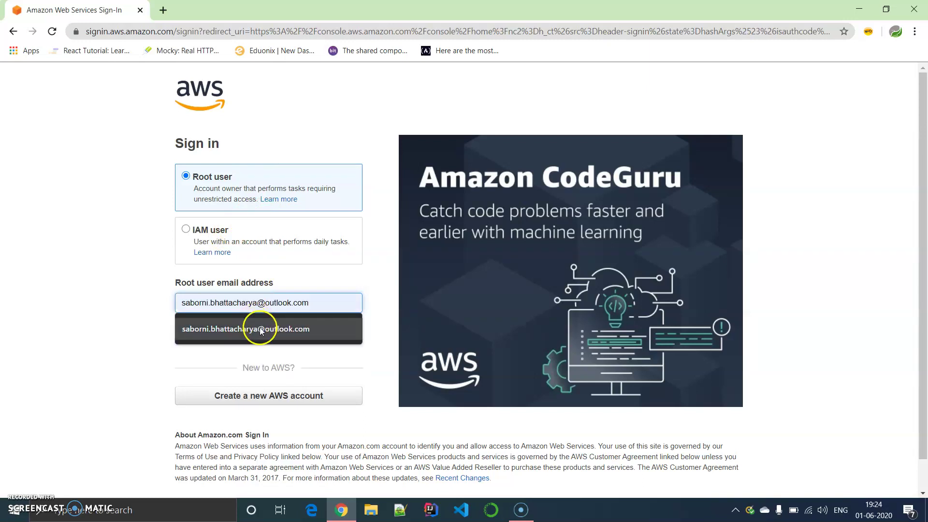
pyautogui.click(236, 329)
pyautogui.click(269, 333)
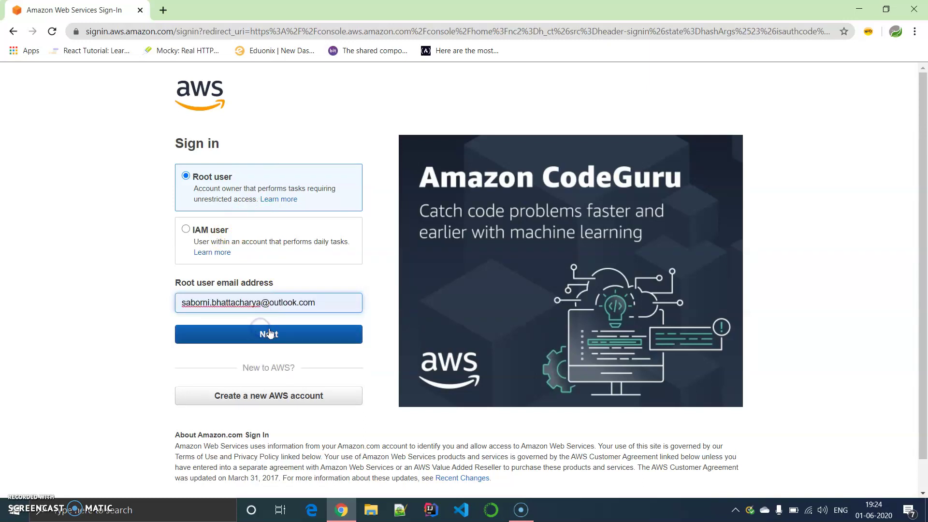
pyautogui.click(269, 320)
pyautogui.write('•••••••••')
pyautogui.press('Return')
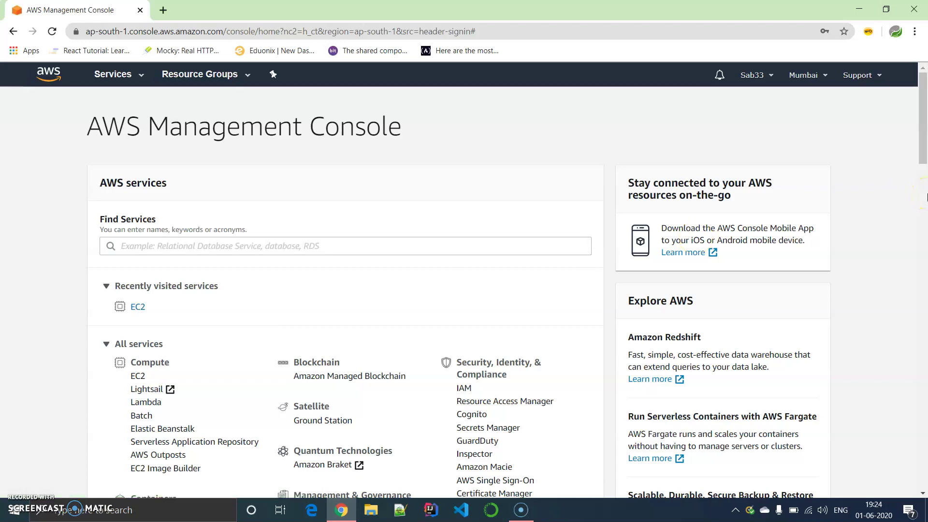
pyautogui.click(926, 197)
pyautogui.moveTo(924, 197); pyautogui.dragTo(924, 134)
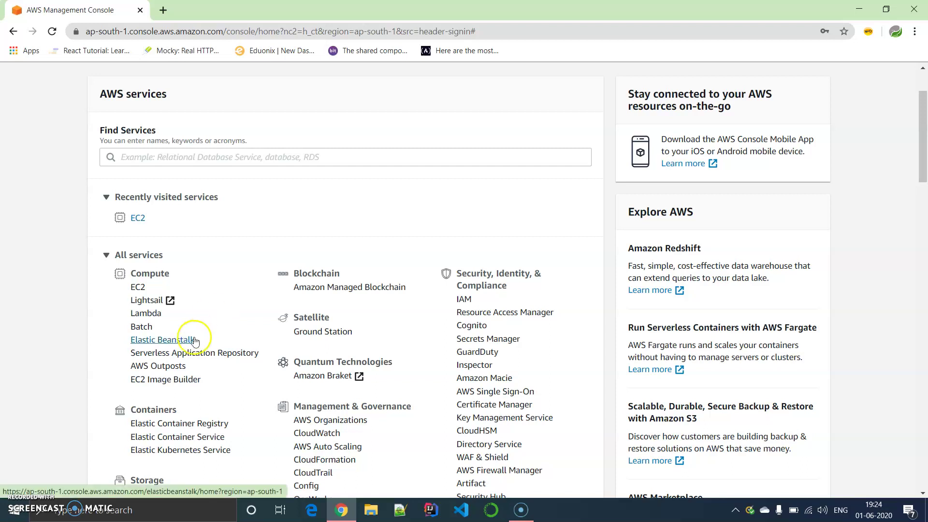
pyautogui.click(925, 150)
pyautogui.moveTo(925, 151); pyautogui.dragTo(924, 197)
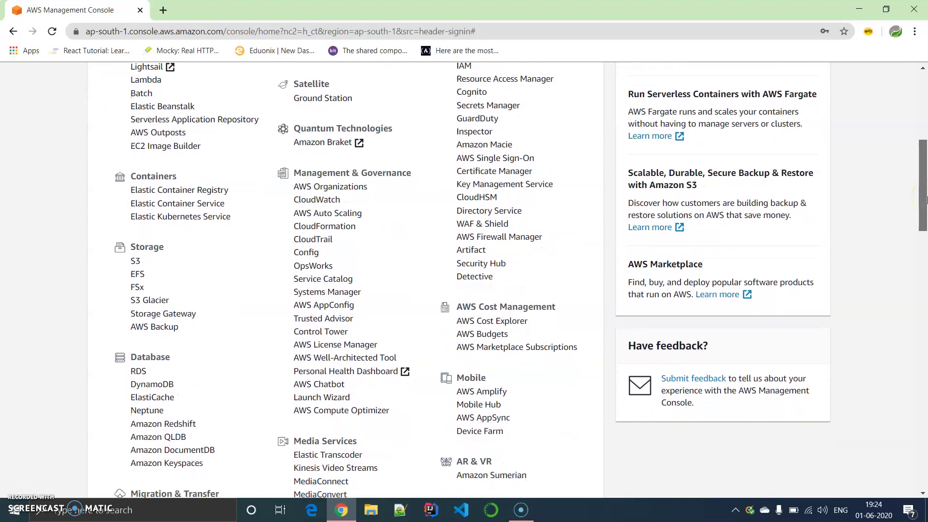
pyautogui.moveTo(925, 198); pyautogui.dragTo(924, 124)
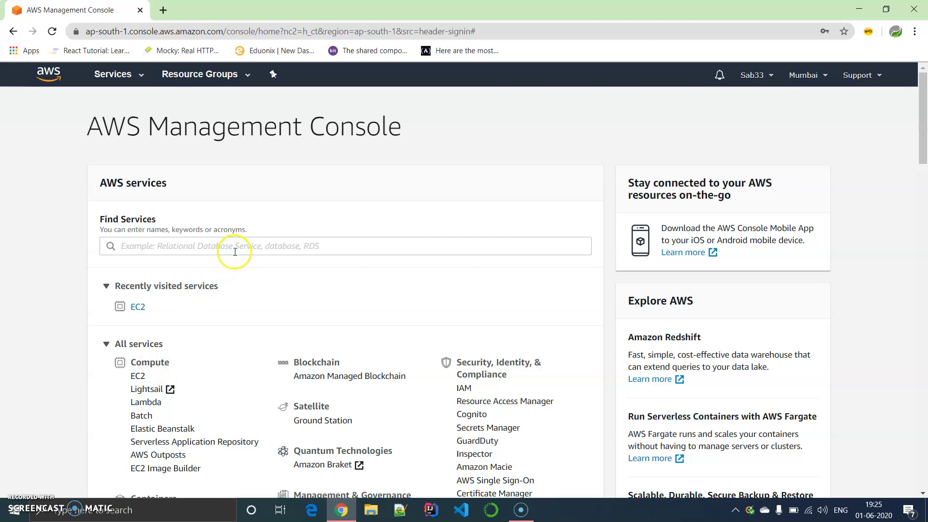
# Open EC2, check the stopped t2.micro in the Instances list, and start a new launch
pyautogui.click(138, 376)
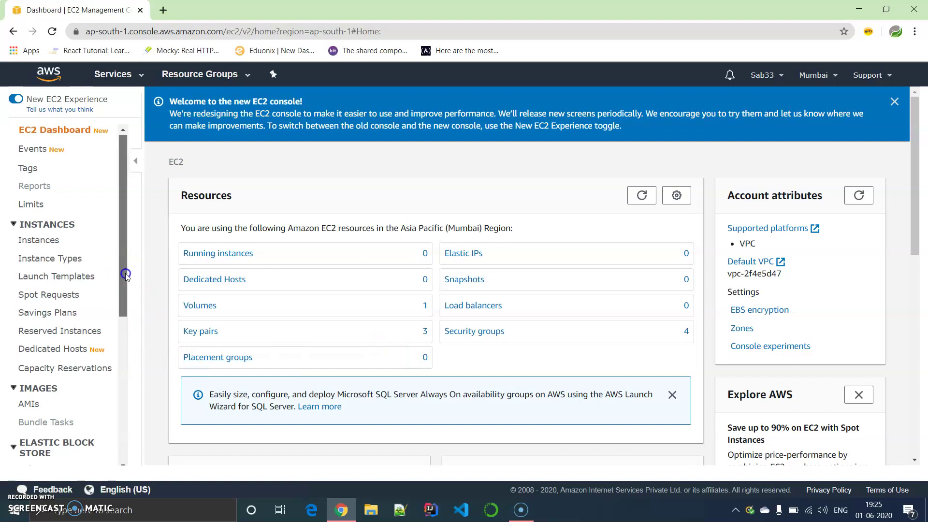
pyautogui.moveTo(126, 273); pyautogui.dragTo(126, 276)
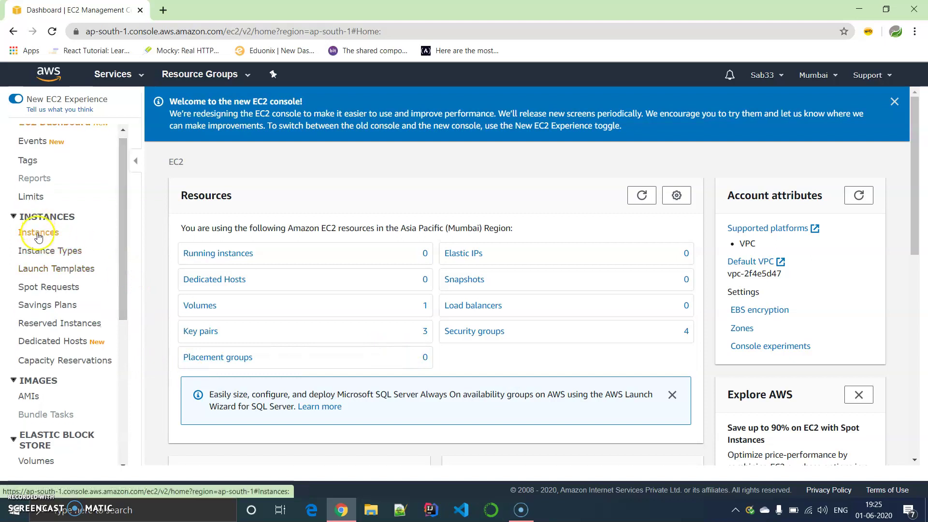
pyautogui.click(38, 232)
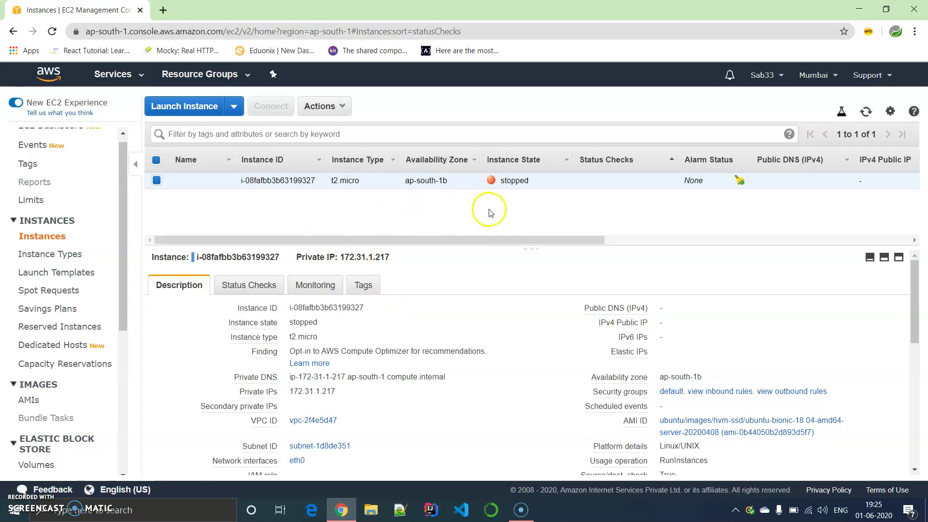
pyautogui.moveTo(465, 239); pyautogui.dragTo(448, 256)
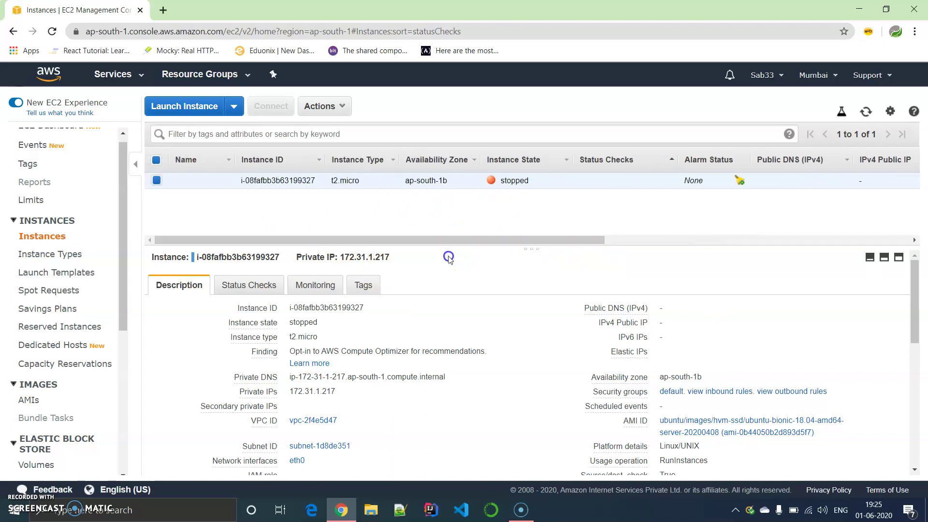
pyautogui.click(212, 112)
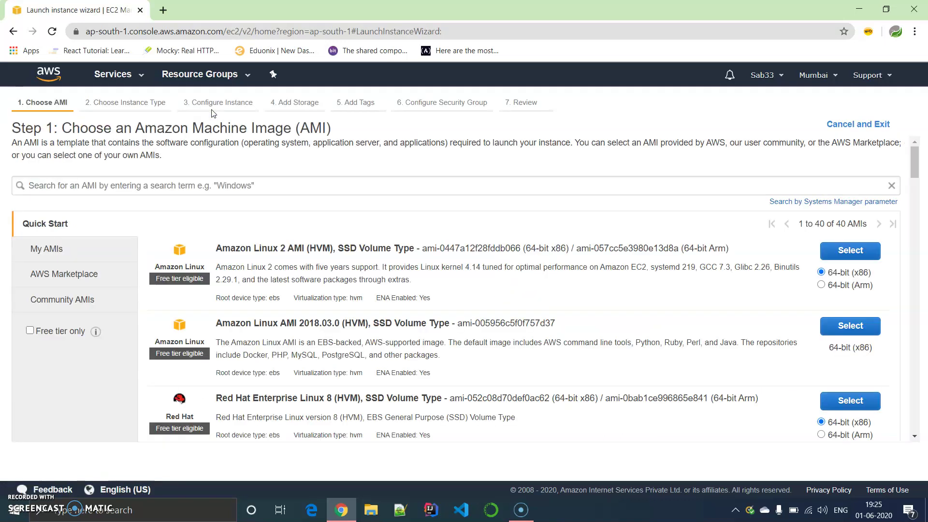
# Search the AMIs for ubuntu and select Ubuntu Server 18.04 LTS (HVM), SSD Volume Type
pyautogui.click(252, 184)
pyautogui.click(97, 217)
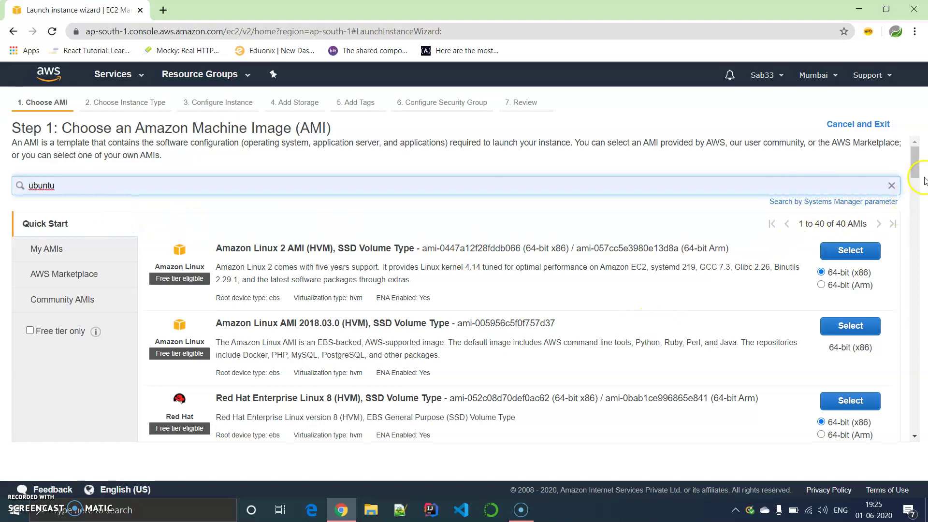
pyautogui.click(812, 195)
pyautogui.press('Return')
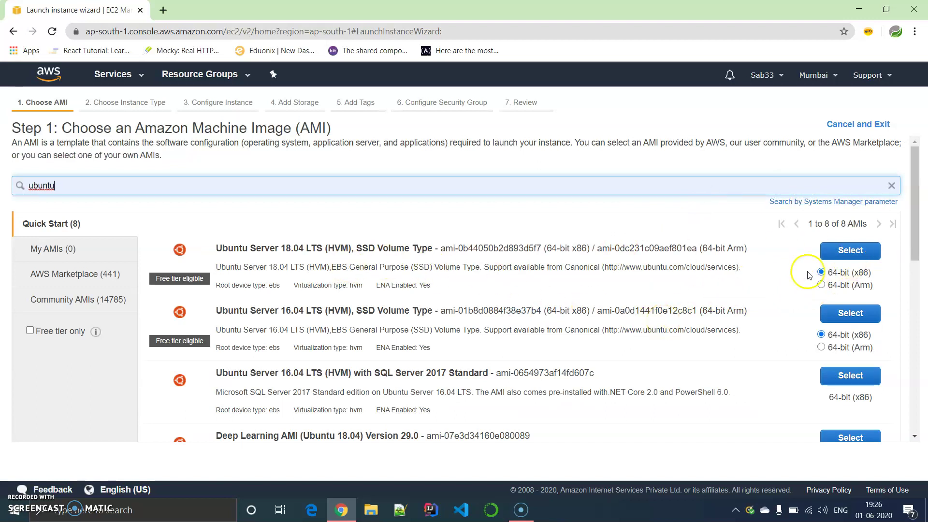
pyautogui.click(861, 254)
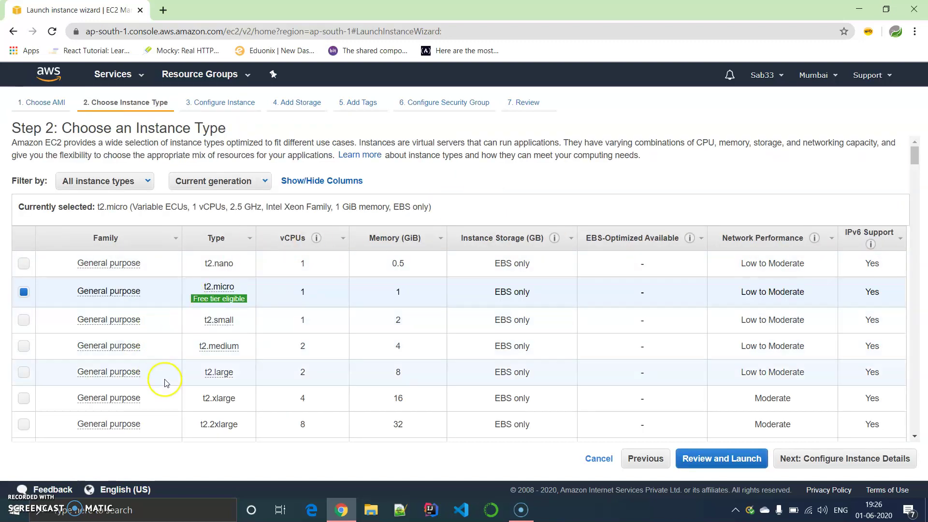
# Keep the free-tier t2.micro instance type and continue to Configure Instance Details
pyautogui.click(218, 298)
pyautogui.click(139, 305)
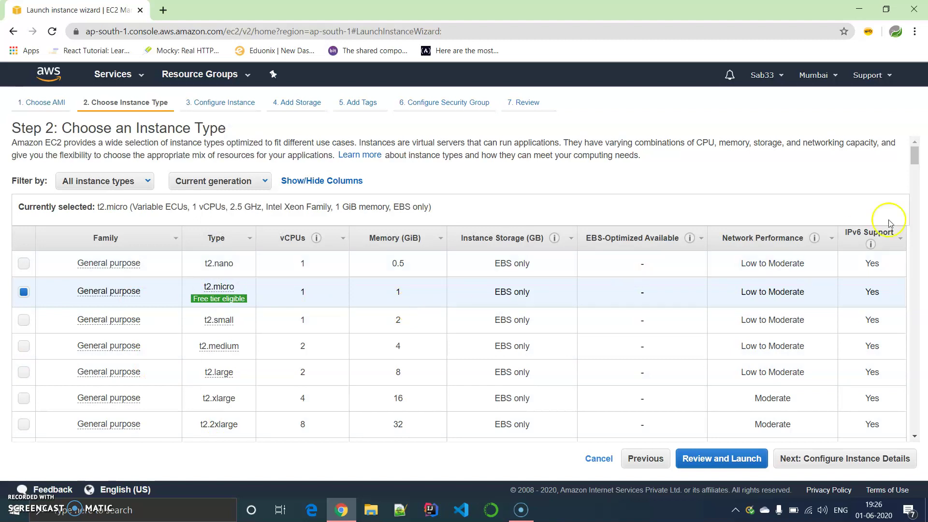
pyautogui.moveTo(914, 156)
pyautogui.mouseDown()
pyautogui.moveTo(917, 175)
pyautogui.moveTo(917, 158)
pyautogui.mouseUp()
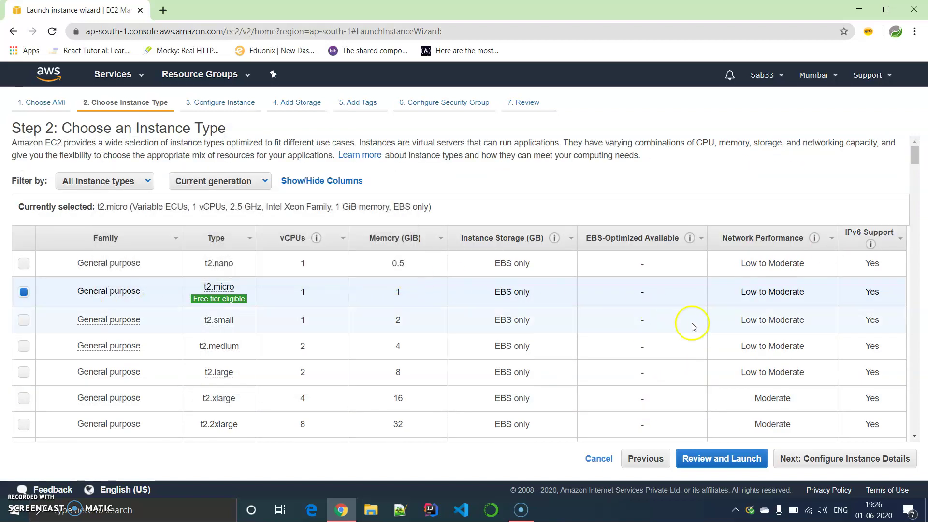
pyautogui.click(827, 458)
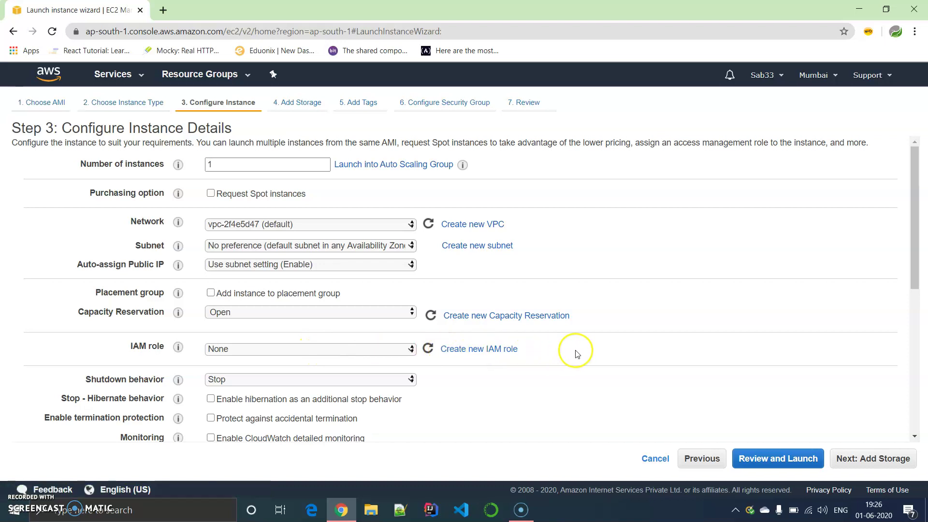
# Accept default instance details and the 8 GiB gp2 root volume, advancing to Add Tags
pyautogui.moveTo(913, 259); pyautogui.dragTo(916, 280)
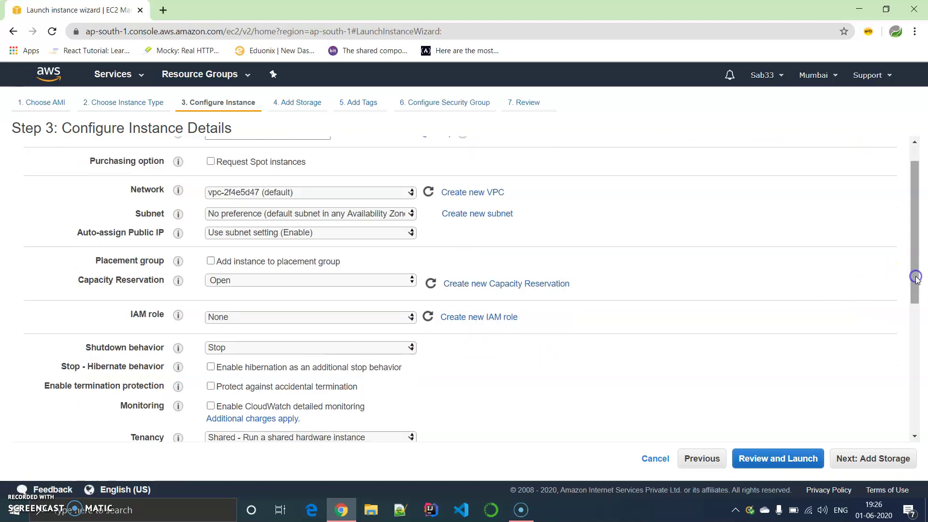
pyautogui.click(876, 461)
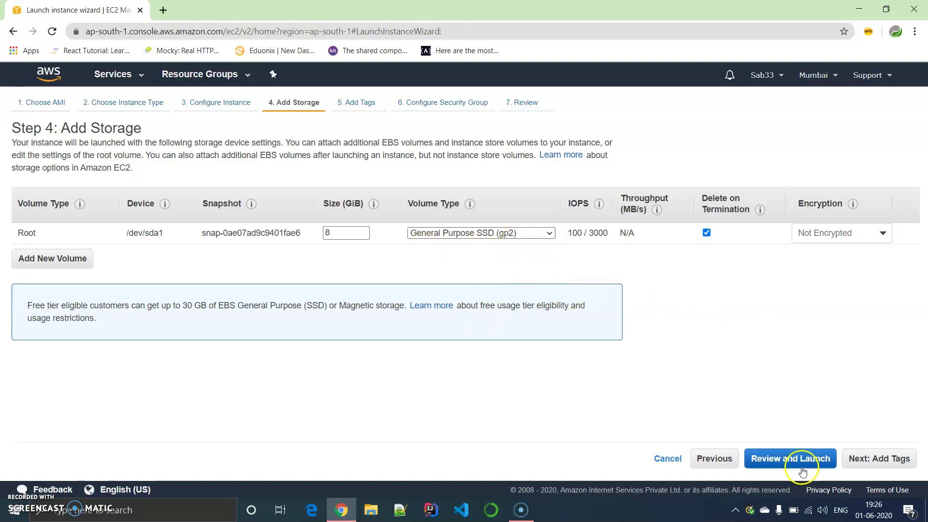
pyautogui.click(883, 465)
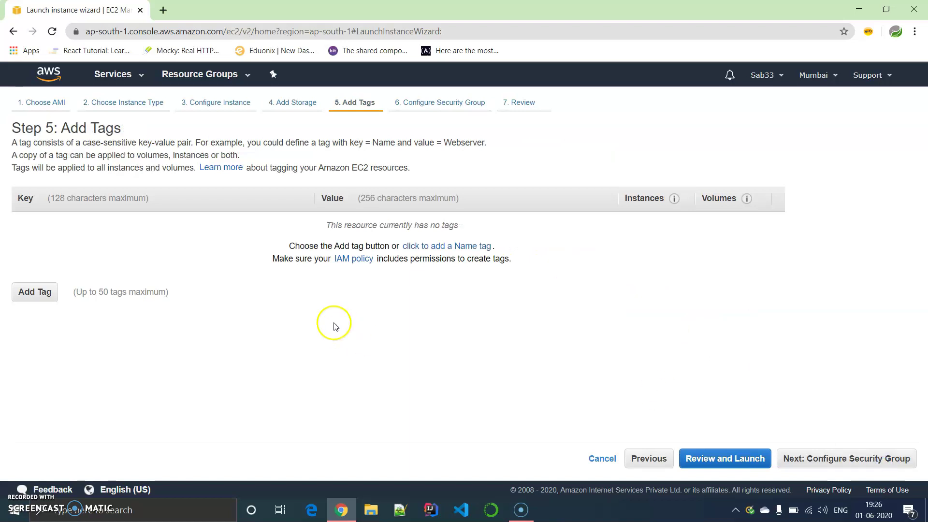
# Add a tag with key ec2 and value myec2_inst1 to the instance
pyautogui.click(28, 290)
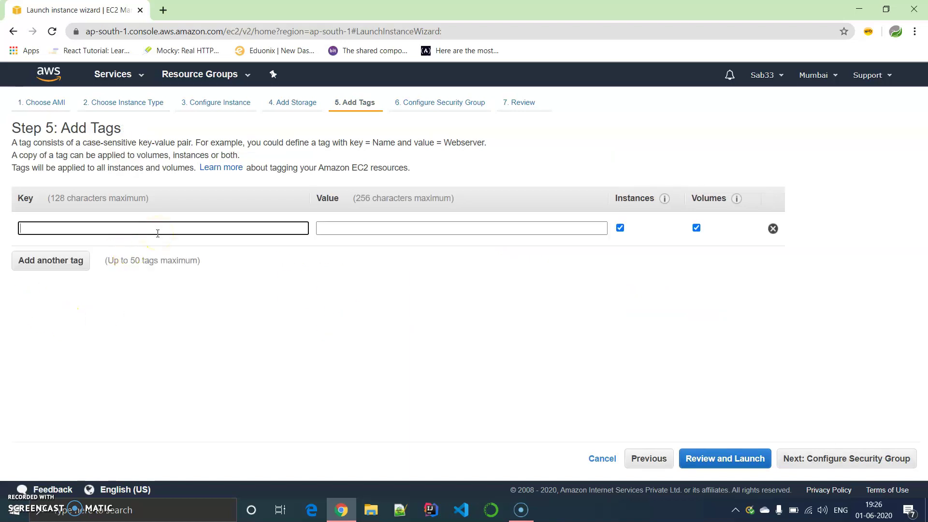
pyautogui.write('ec2')
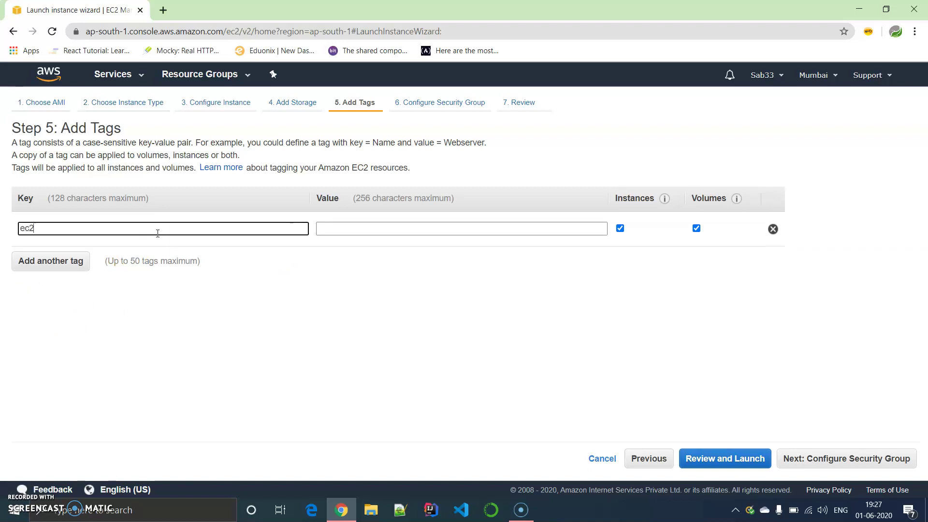
pyautogui.press('Tab')
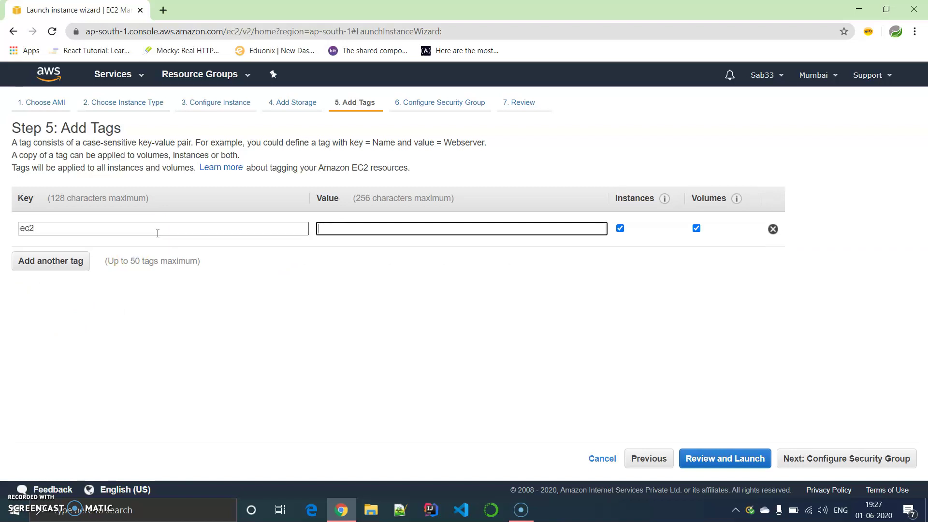
pyautogui.write('myec2')
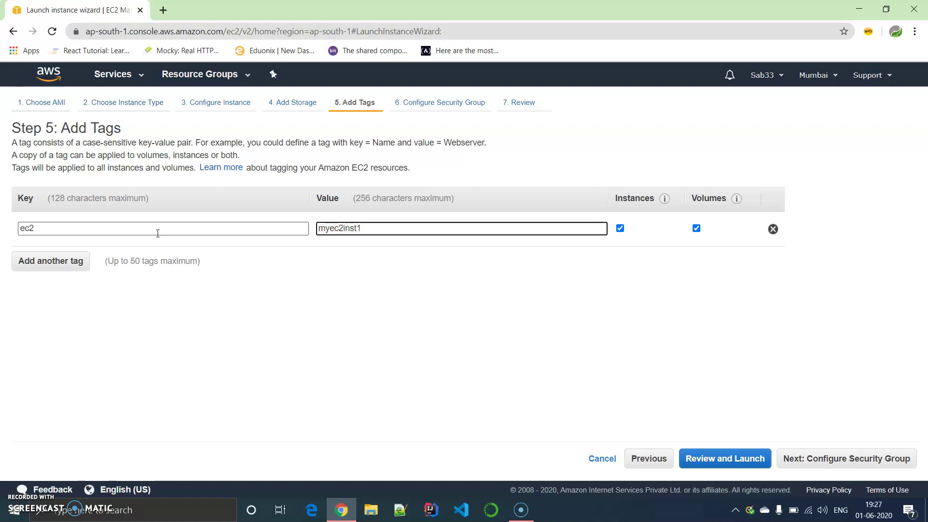
pyautogui.write('_')
pyautogui.click(325, 375)
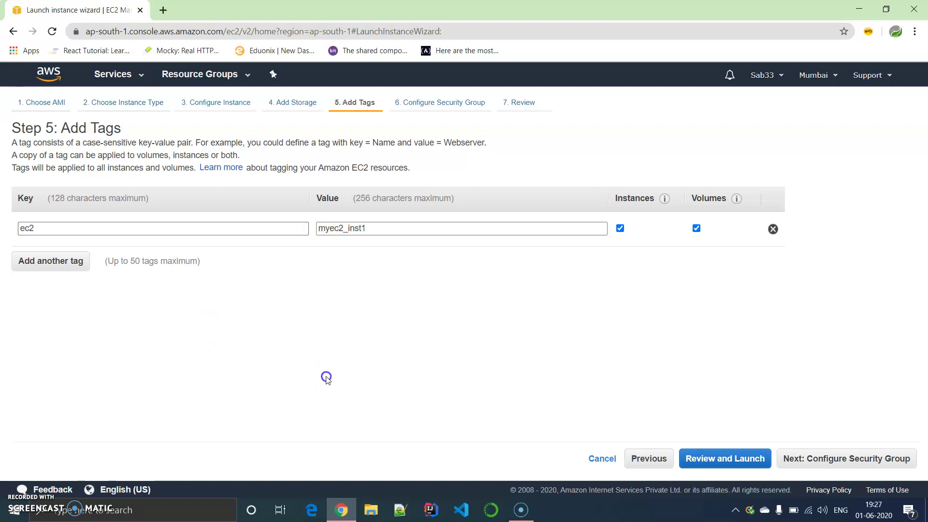
pyautogui.click(795, 457)
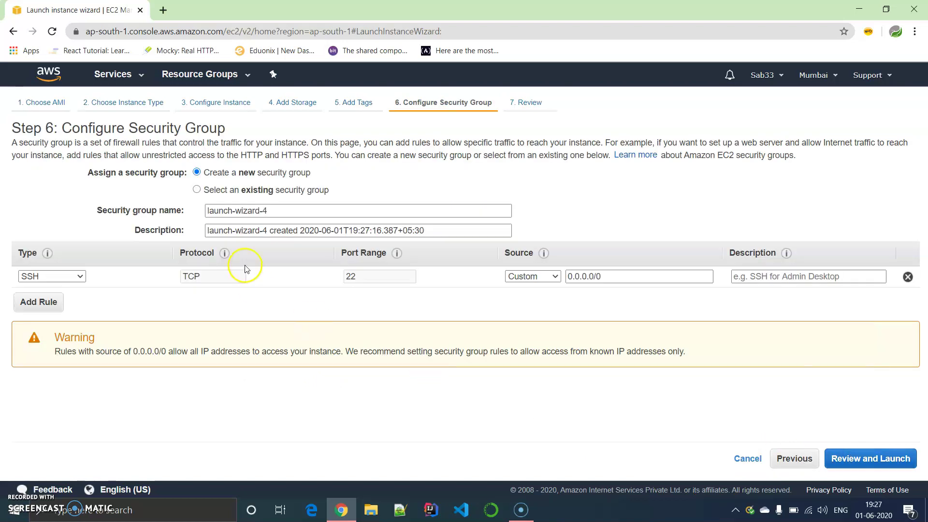
# Assign the existing default security group sg-4a78a428, review the settings, and launch
pyautogui.click(286, 193)
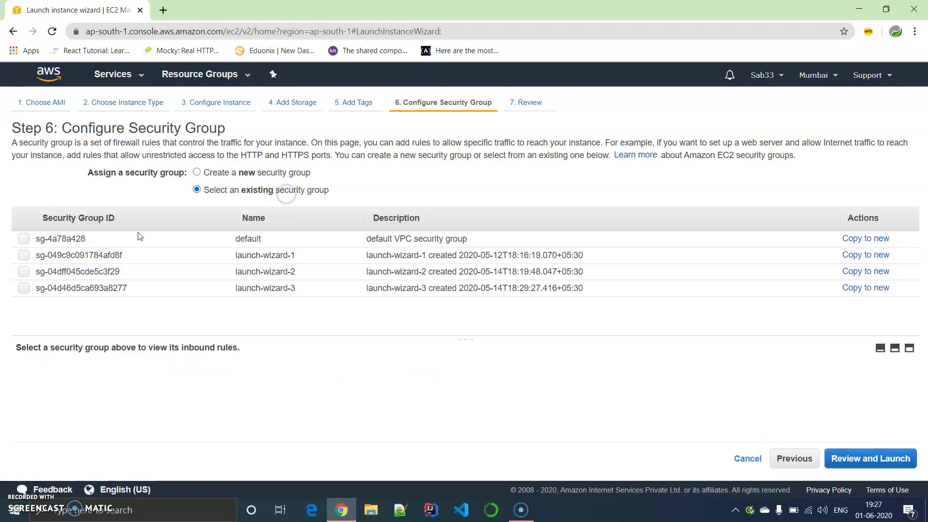
pyautogui.click(23, 240)
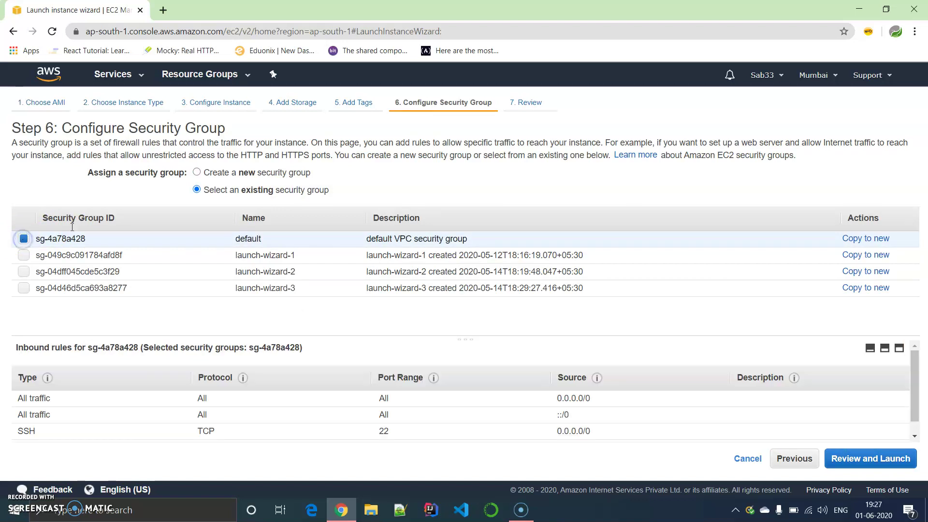
pyautogui.click(868, 469)
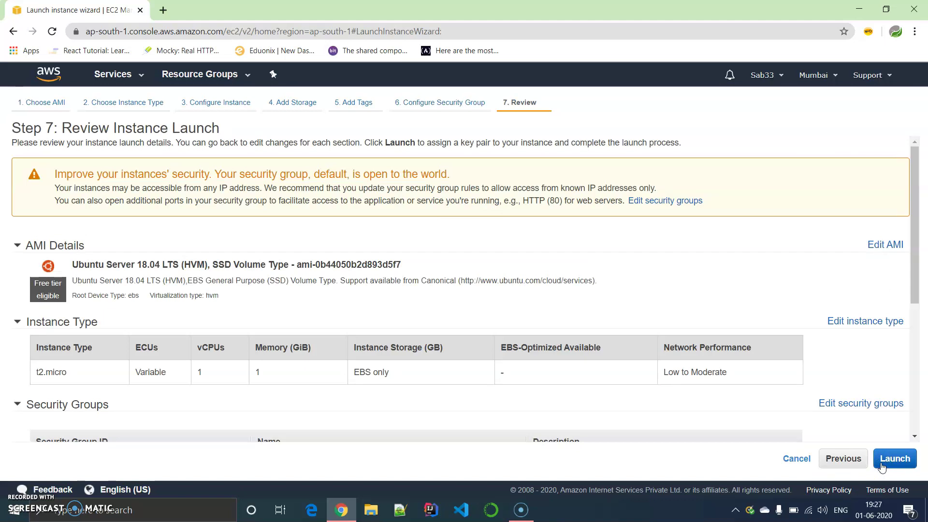
pyautogui.click(880, 464)
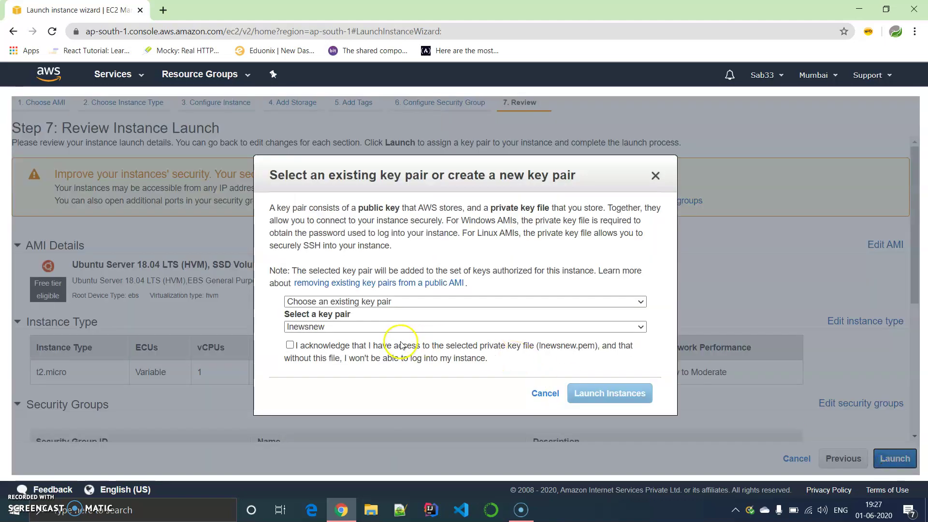
# Confirm having the lnewsnew key pair's private key and launch the instance
pyautogui.click(290, 345)
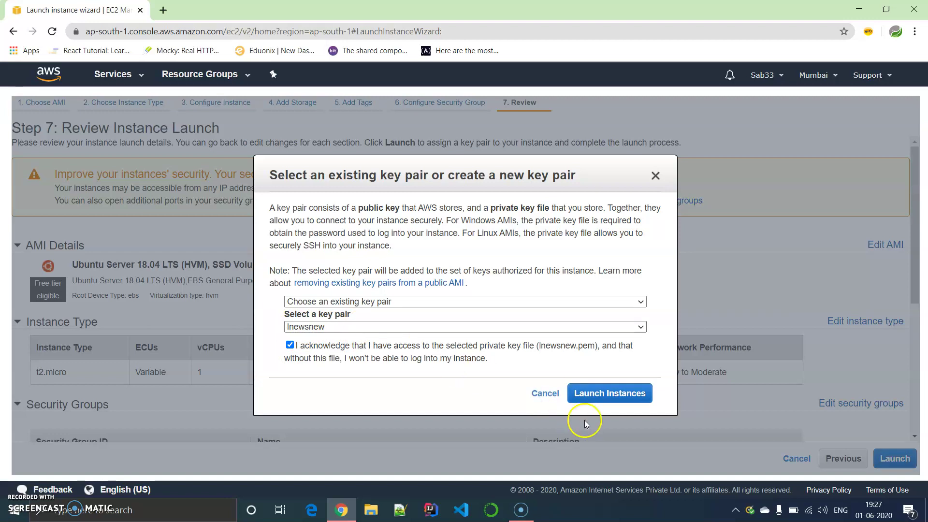
pyautogui.click(628, 399)
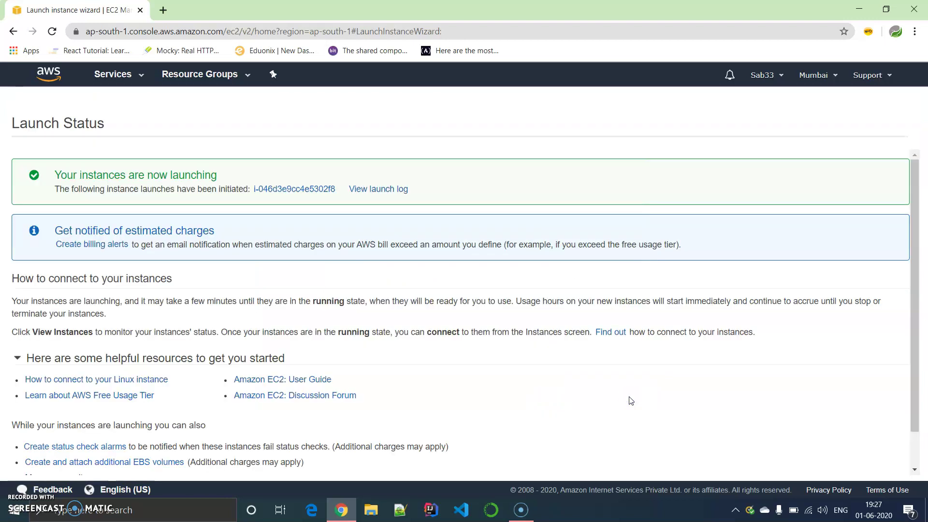
# Open the new t2.micro instance from Launch Status; it shows pending with checks initializing in ap-south-1a
pyautogui.click(325, 195)
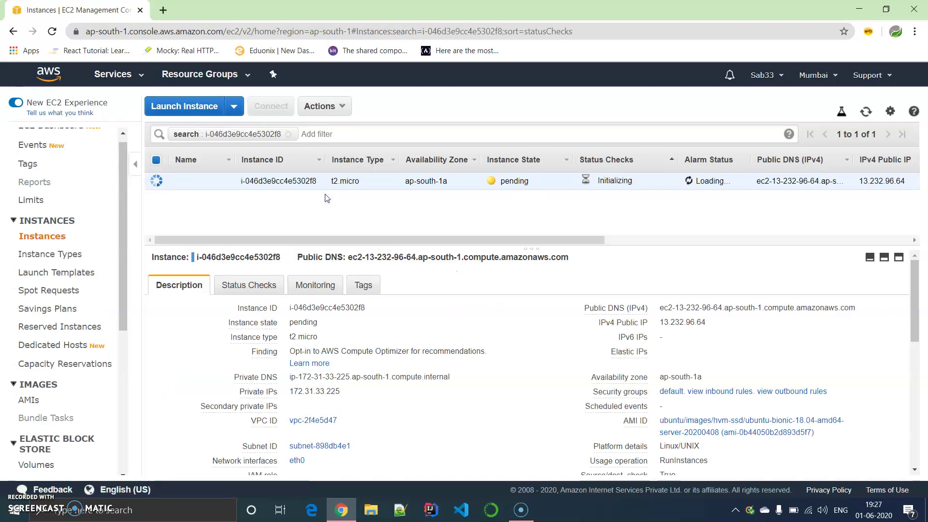
pyautogui.moveTo(553, 241); pyautogui.dragTo(519, 247)
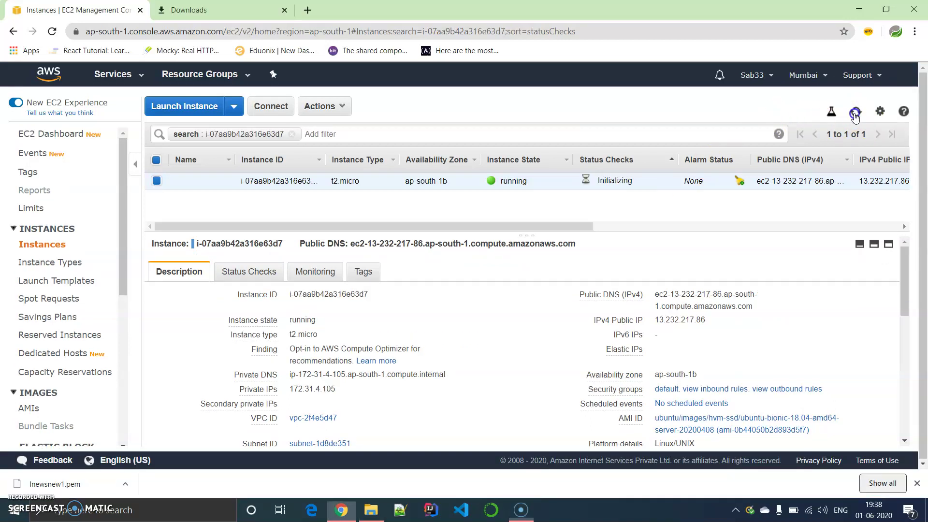
pyautogui.click(855, 111)
pyautogui.moveTo(682, 320)
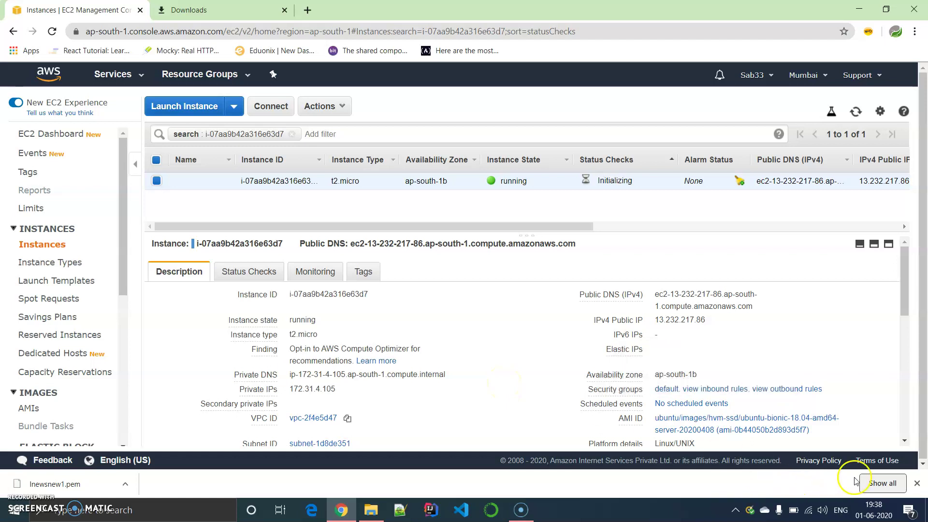
pyautogui.click(920, 484)
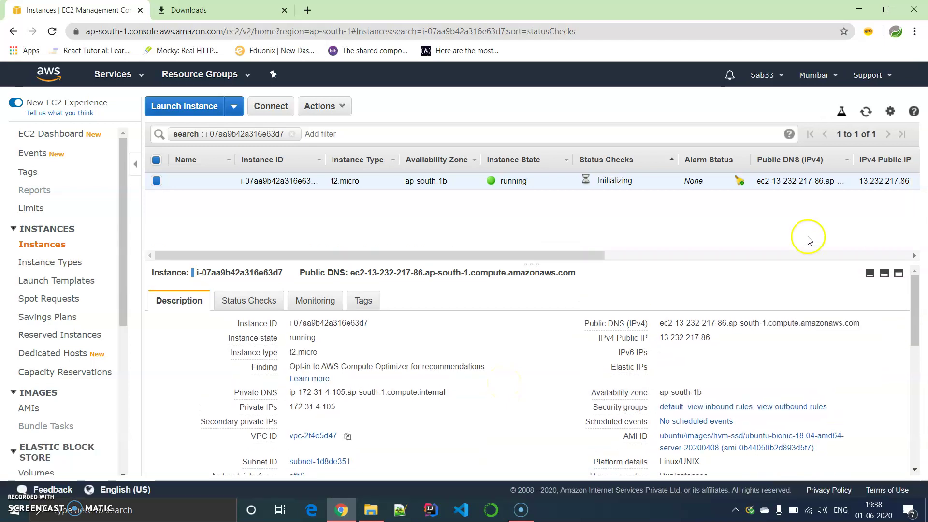
pyautogui.click(867, 112)
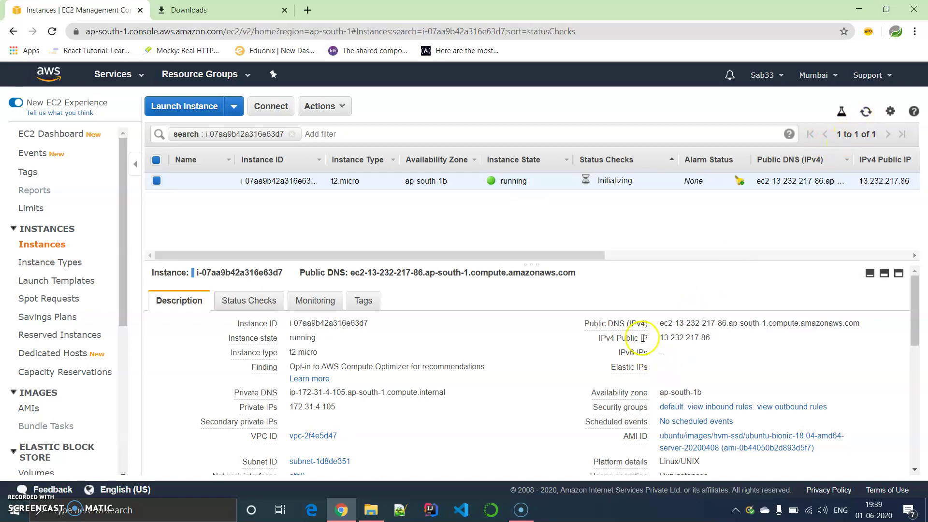
# Refresh the instance list twice and view the instance's example ssh connection command
pyautogui.moveTo(698, 338)
pyautogui.click(867, 112)
pyautogui.click(867, 112)
pyautogui.click(287, 113)
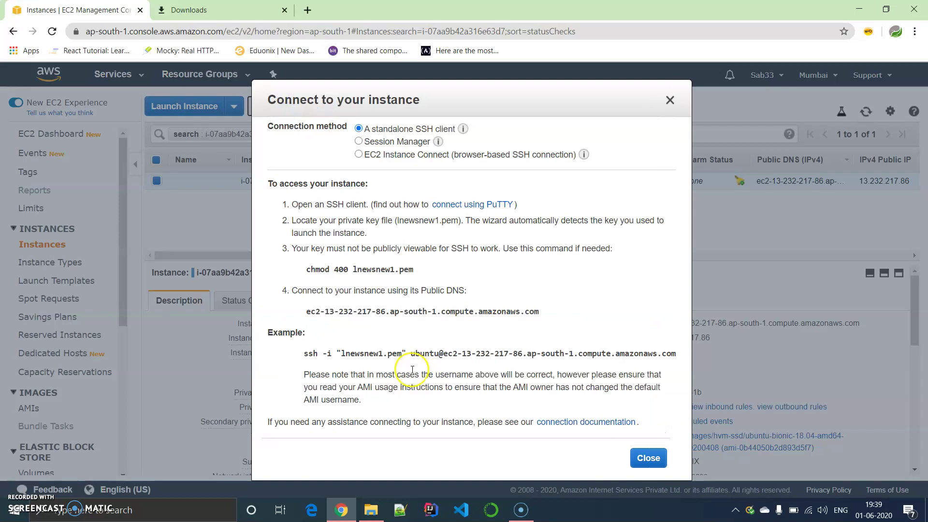
pyautogui.moveTo(304, 358); pyautogui.dragTo(675, 353)
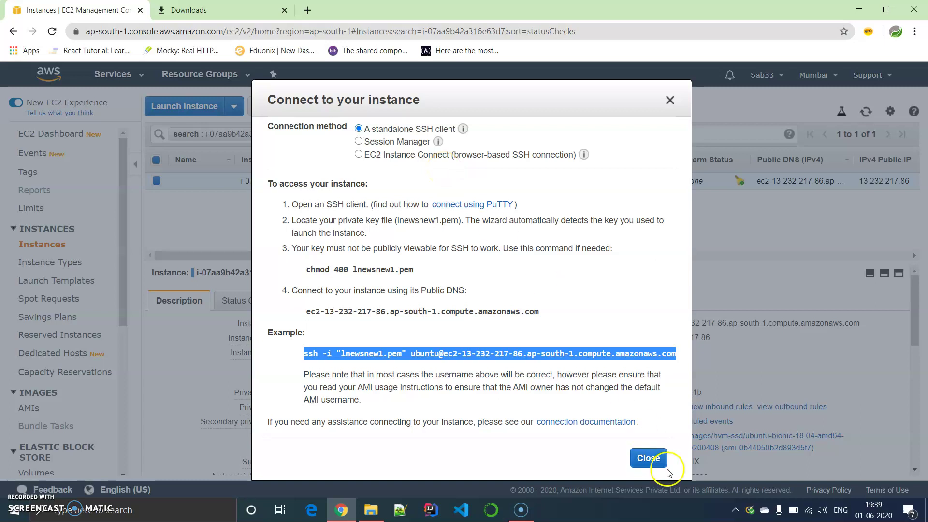
pyautogui.click(648, 458)
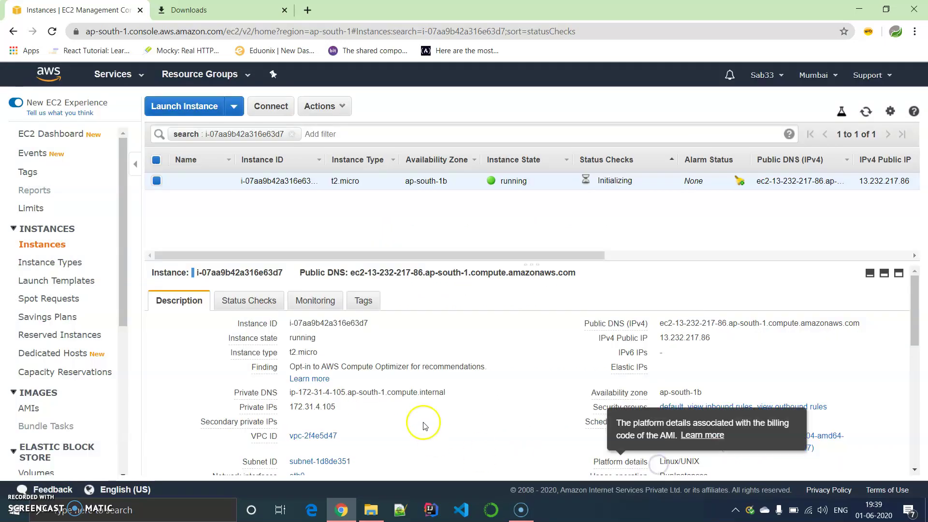
# Select and copy the full example ssh command from the Connect instructions
pyautogui.click(269, 105)
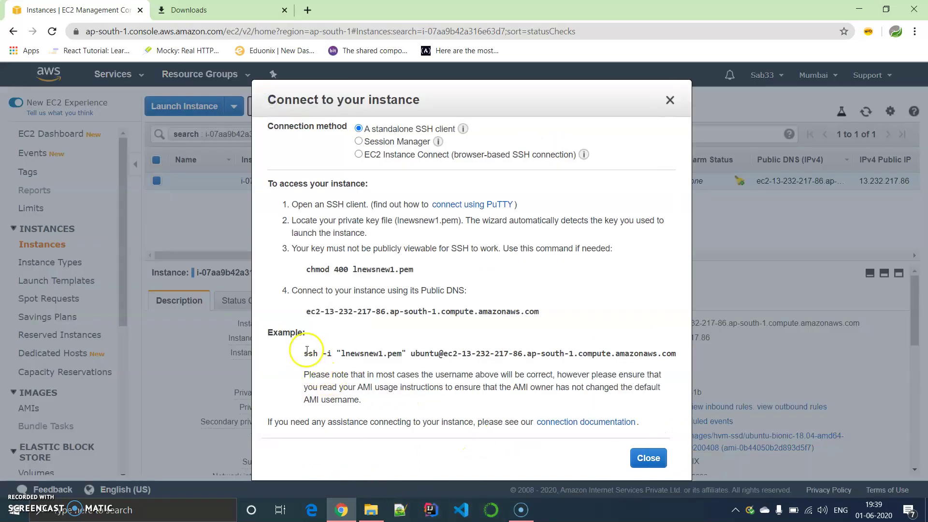
pyautogui.moveTo(303, 353); pyautogui.dragTo(674, 346)
pyautogui.click(675, 356)
pyautogui.click(311, 348)
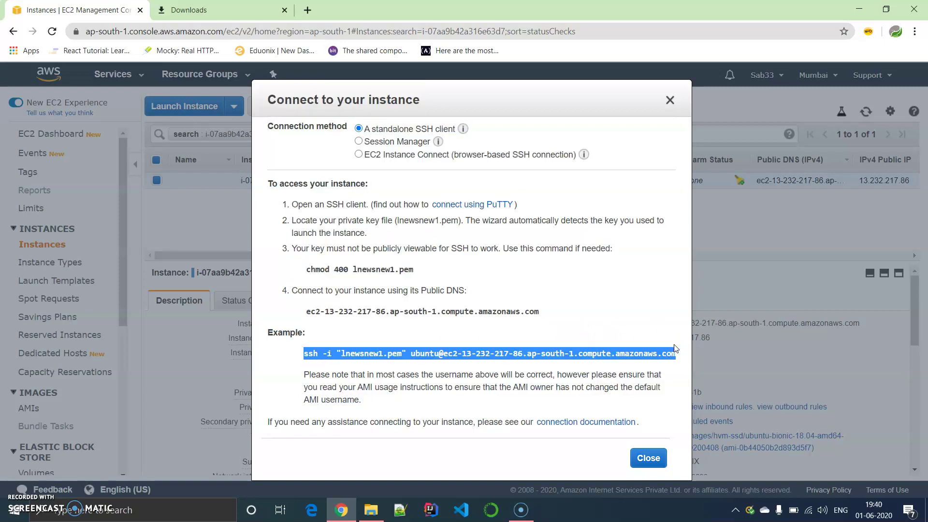
pyautogui.click(648, 457)
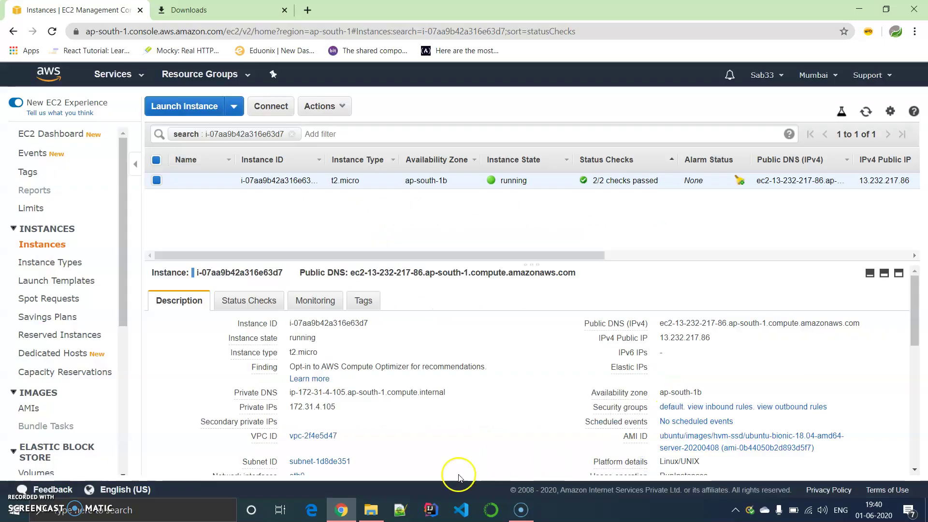
# Start a Git Bash terminal in the Downloads folder holding the .pem key files
pyautogui.click(371, 510)
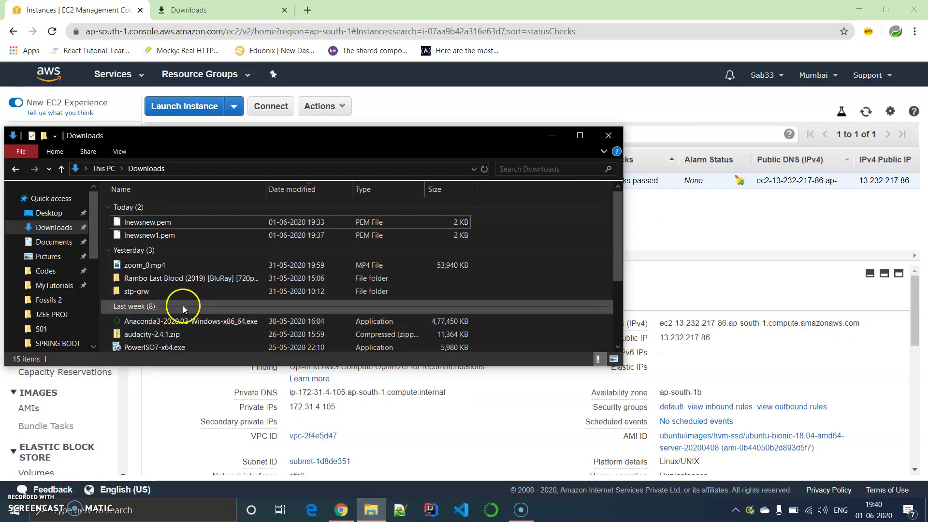
pyautogui.rightClick(536, 287)
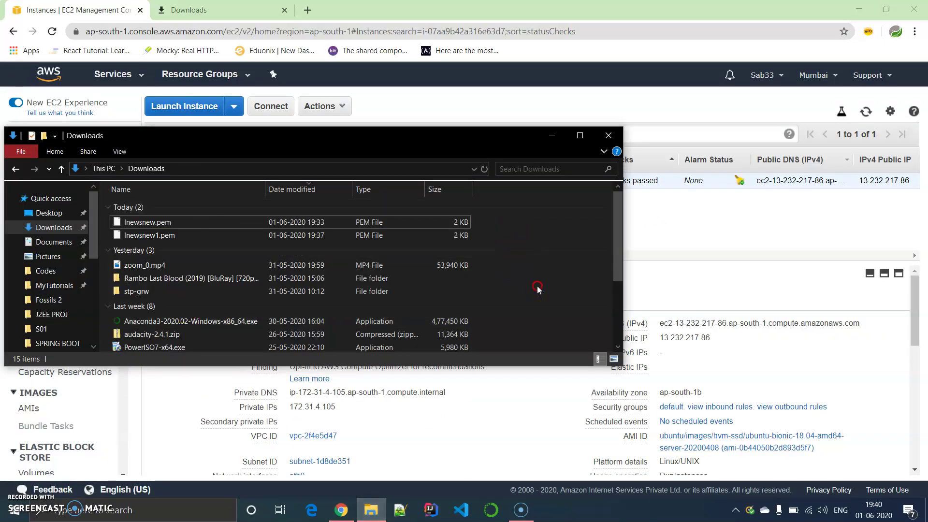
pyautogui.click(604, 434)
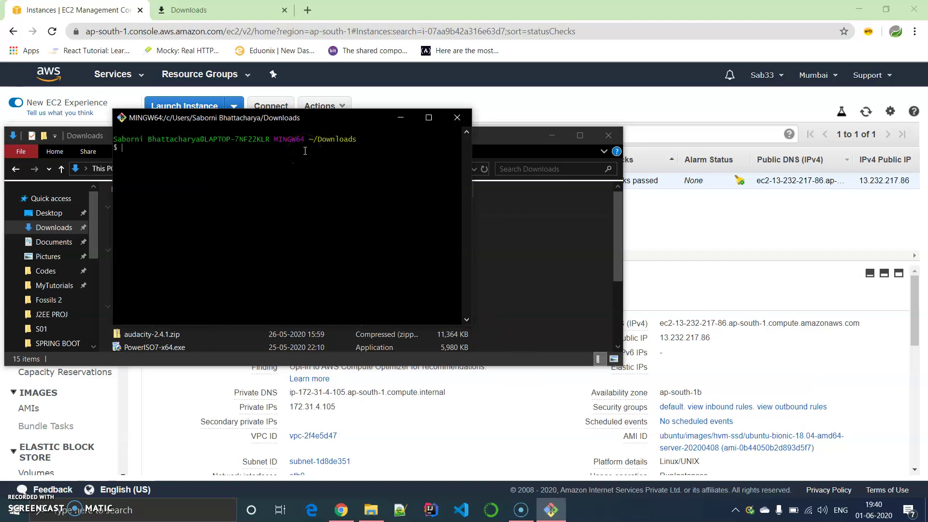
# Run the copied ssh command and accept the host fingerprint to log into the Ubuntu instance
pyautogui.press('shift+Insert')
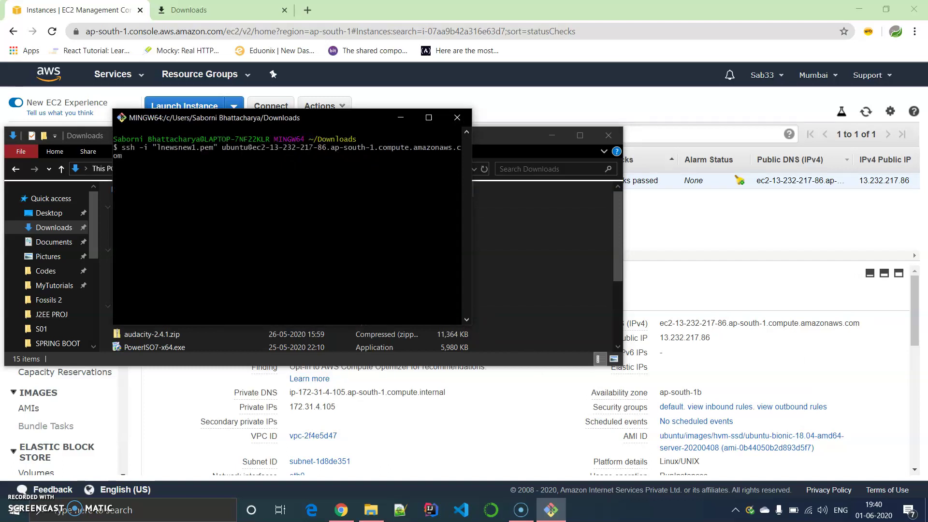
pyautogui.press('Return')
pyautogui.write('yes')
pyautogui.press('Return')
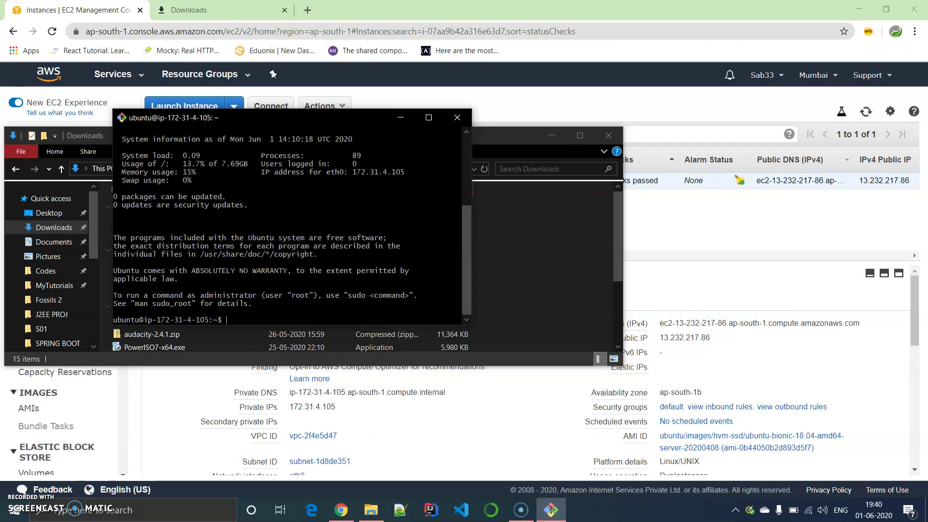
# Maximize the terminal and check the kernel release with uname -r (4.15.0-1065-aws)
pyautogui.click(429, 118)
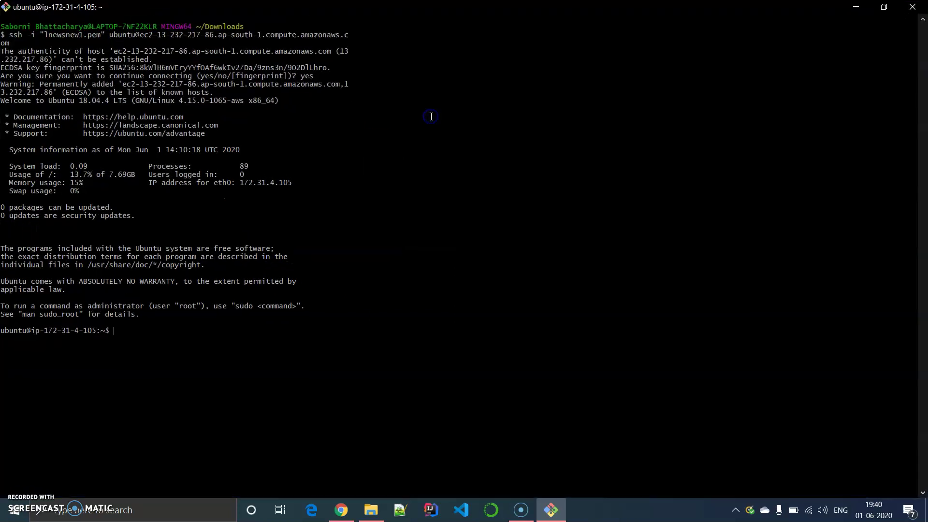
pyautogui.write('uname -r')
pyautogui.press('Return')
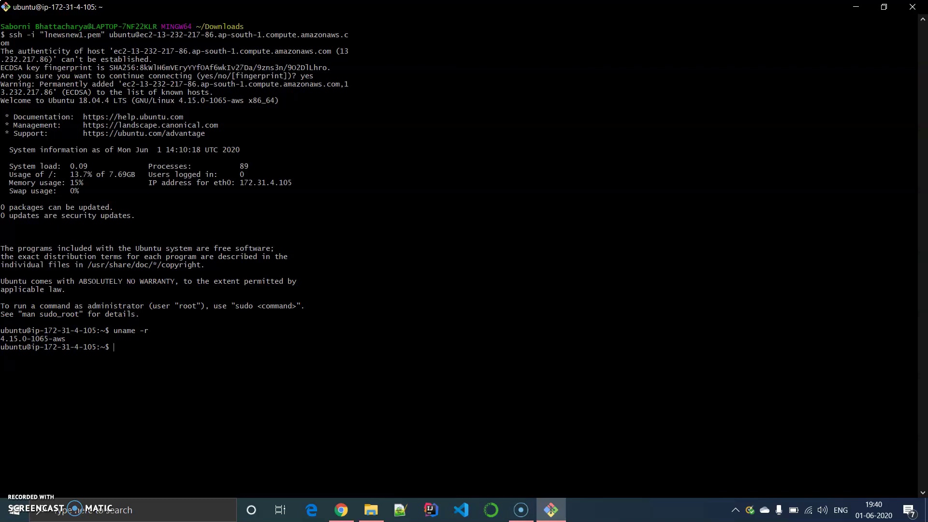
# Run sudo apt-get update on the instance, fetching 18.7 MB of package lists
pyautogui.write('sudo apt-get update')
pyautogui.press('Return')
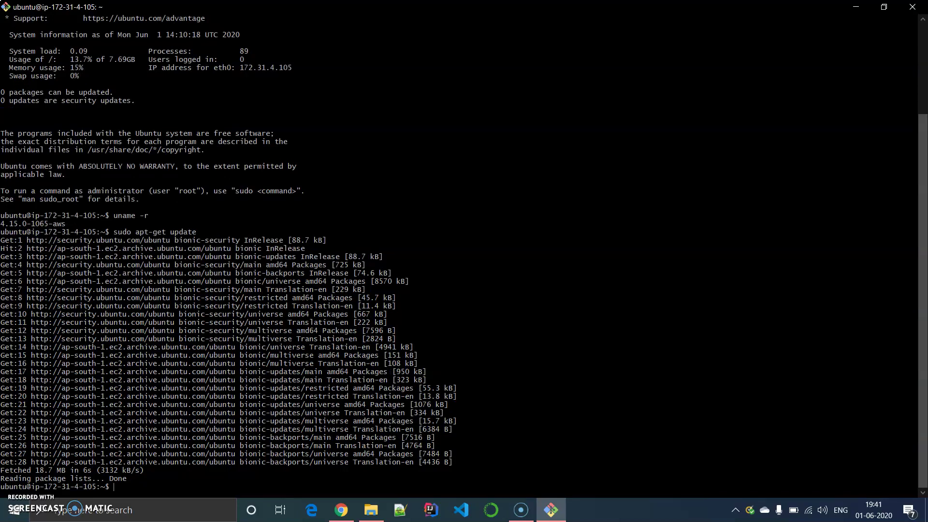
pyautogui.write('sudo apt-get install default-')
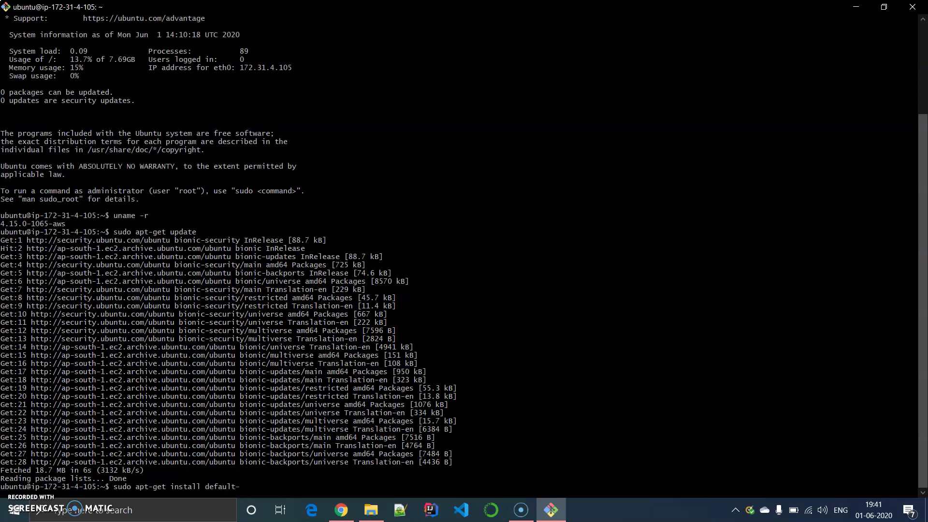
pyautogui.write('jr')
pyautogui.write('e')
# Install default-jre with sudo apt-get install, confirming with Y
pyautogui.press('Return')
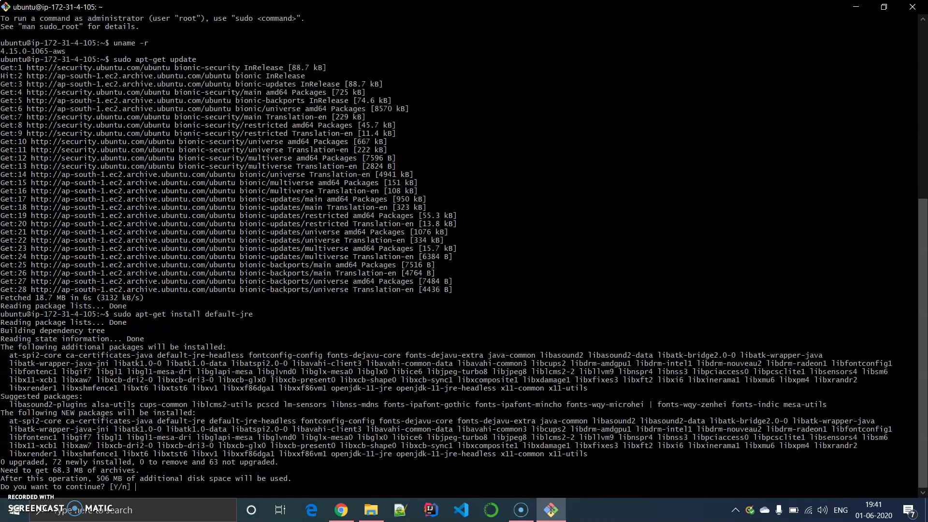
pyautogui.write('Y')
pyautogui.press('Return')
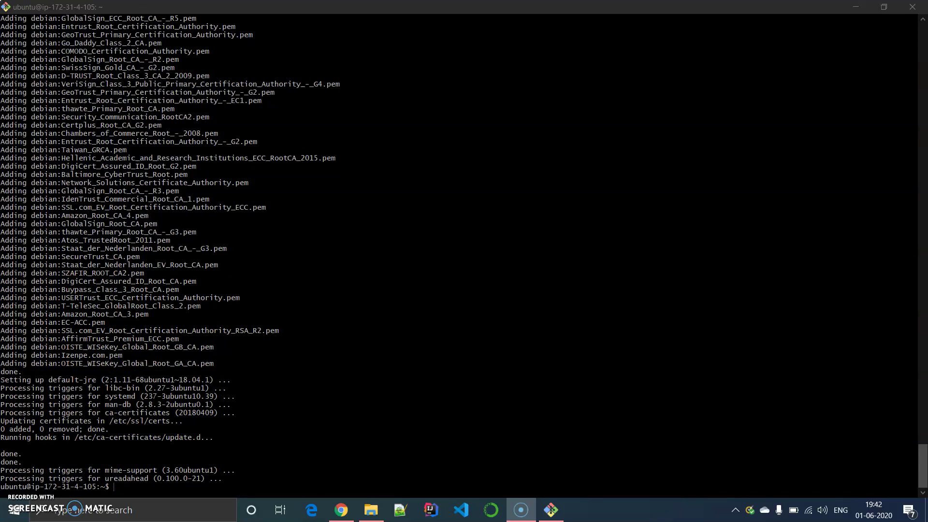
pyautogui.hotkey('alt', 'Tab')
# Run java --version, which reports OpenJDK 11.0.7 (2020-04-14)
pyautogui.write('java --version')
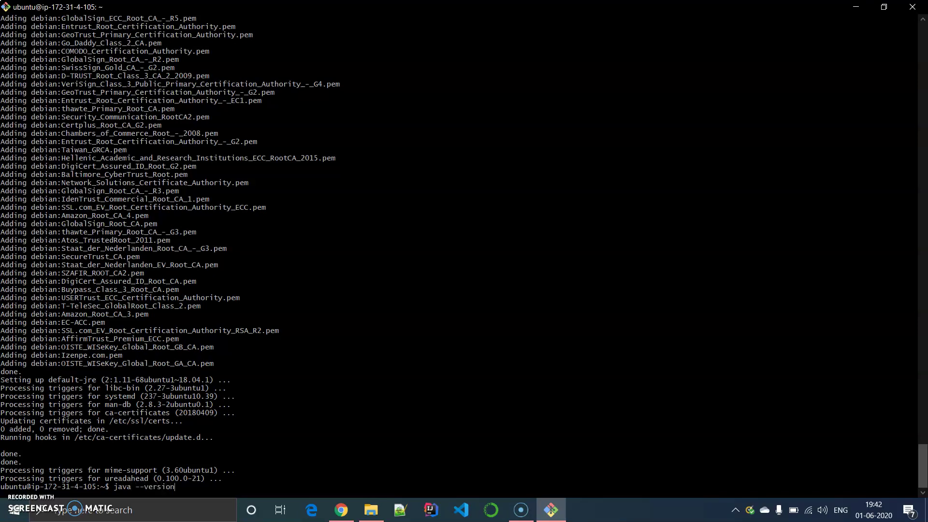
pyautogui.press('Return')
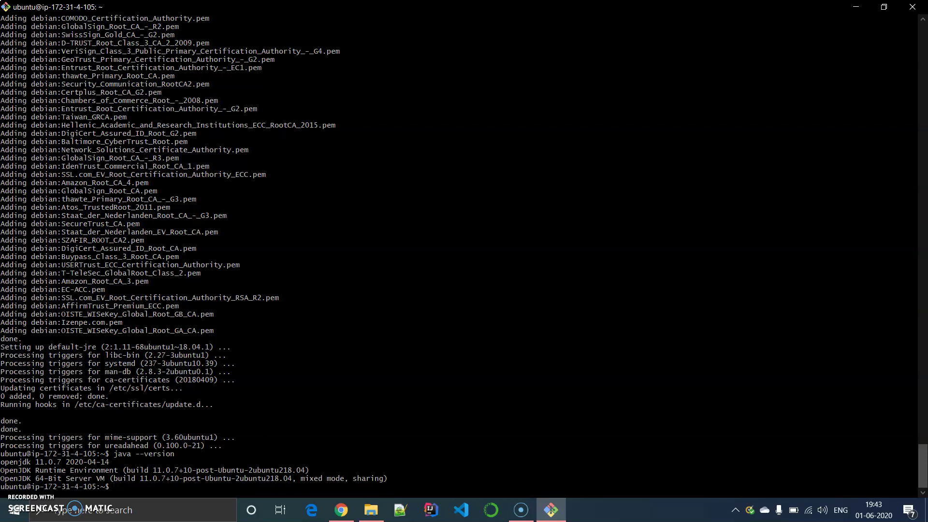
# Minimize the Git Bash window to show the Windows desktop
pyautogui.press('super+d')
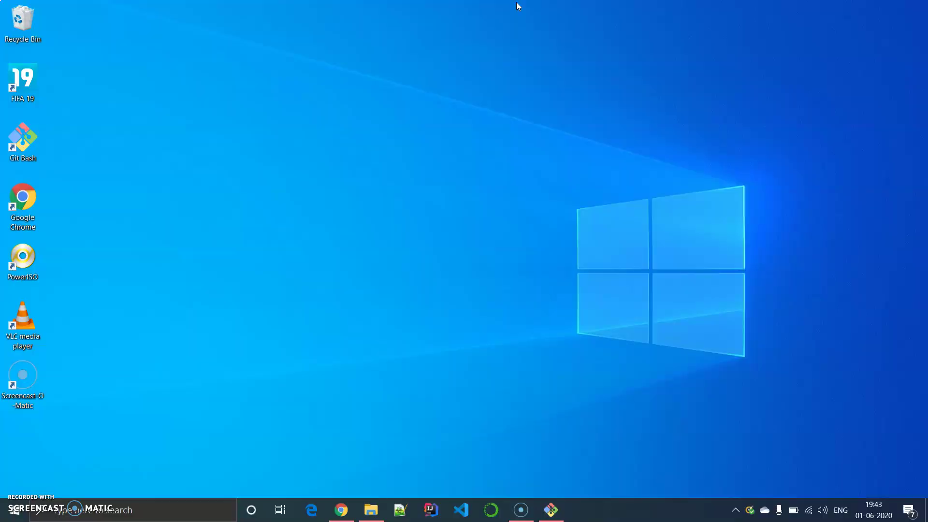